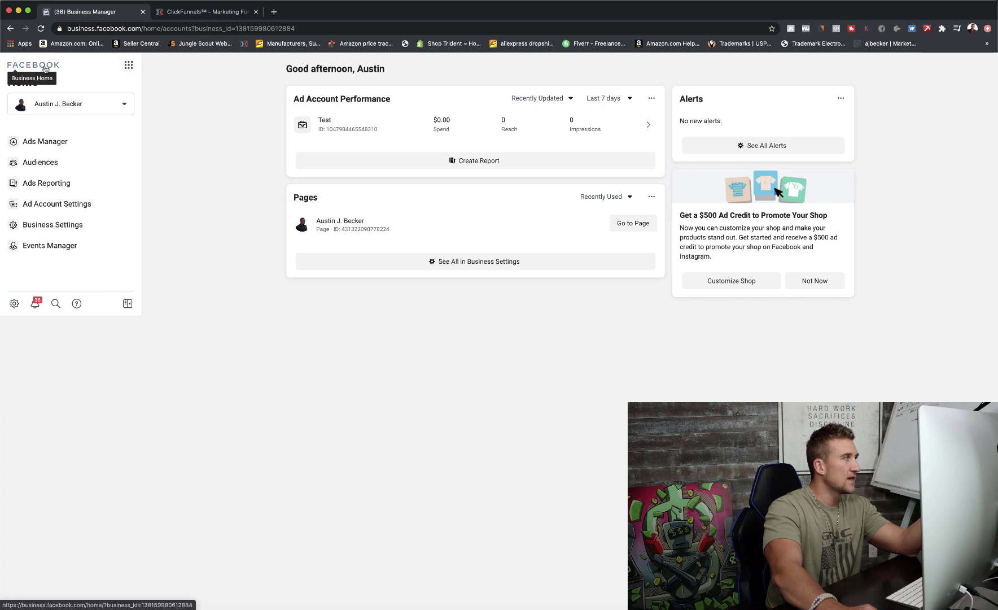
Go to Events Manager from the Business Tools menu and choose Connect Data Sources
click(129, 66)
click(301, 102)
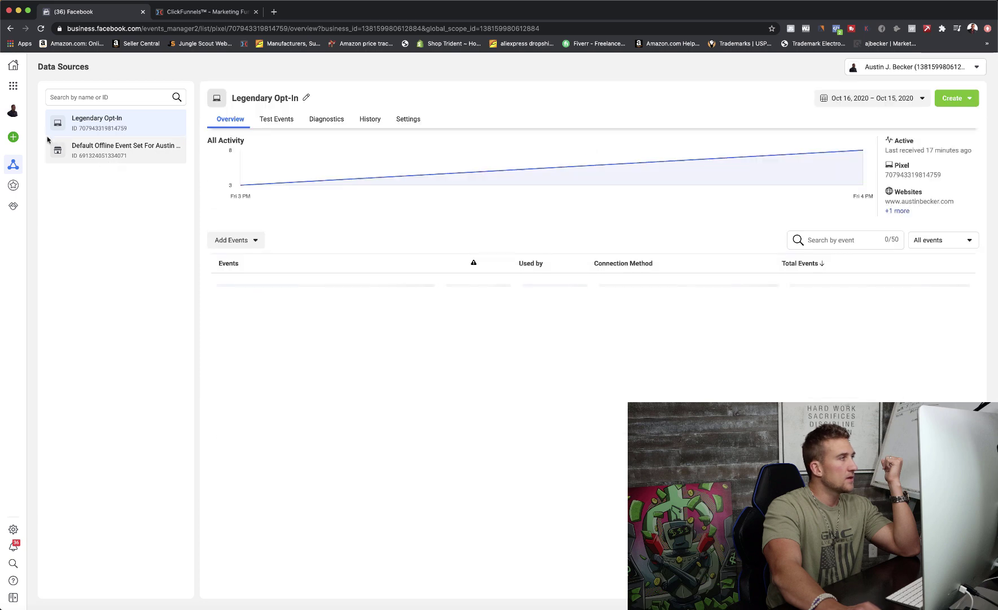
mouse_move(28, 135)
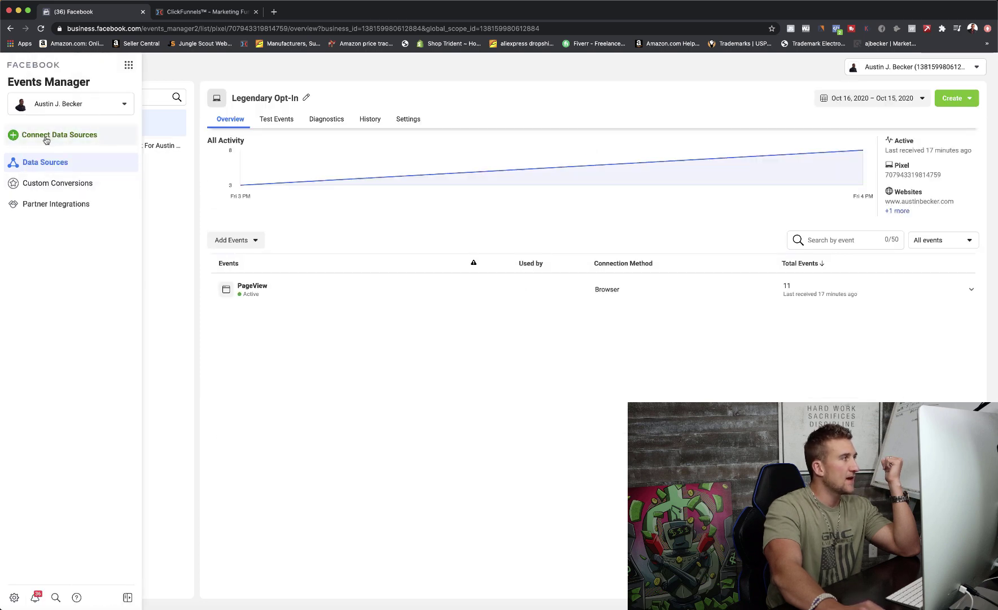
click(47, 138)
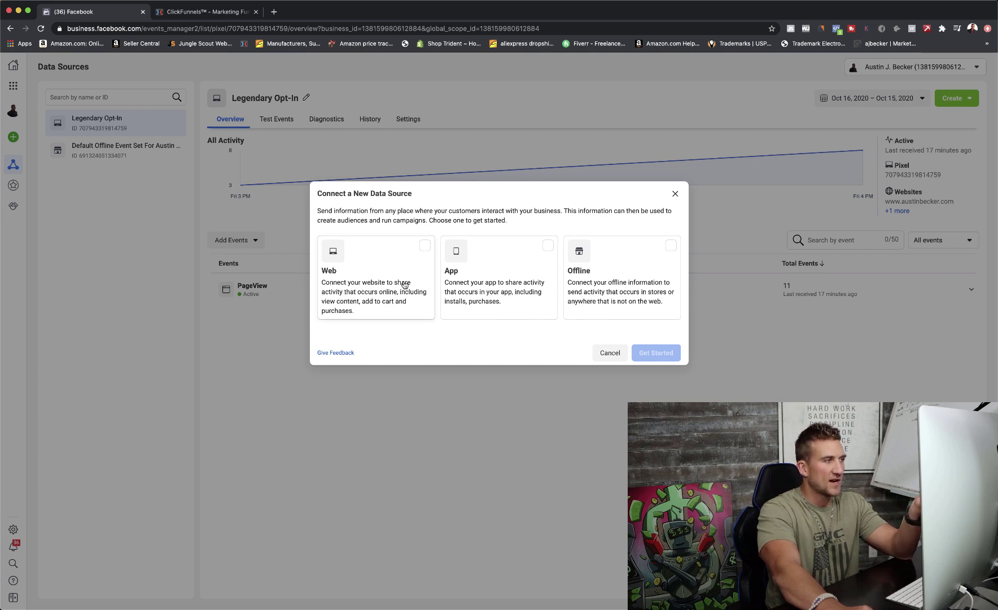
Pick Web as the data source and Facebook Pixel as the connection method
click(404, 285)
click(660, 354)
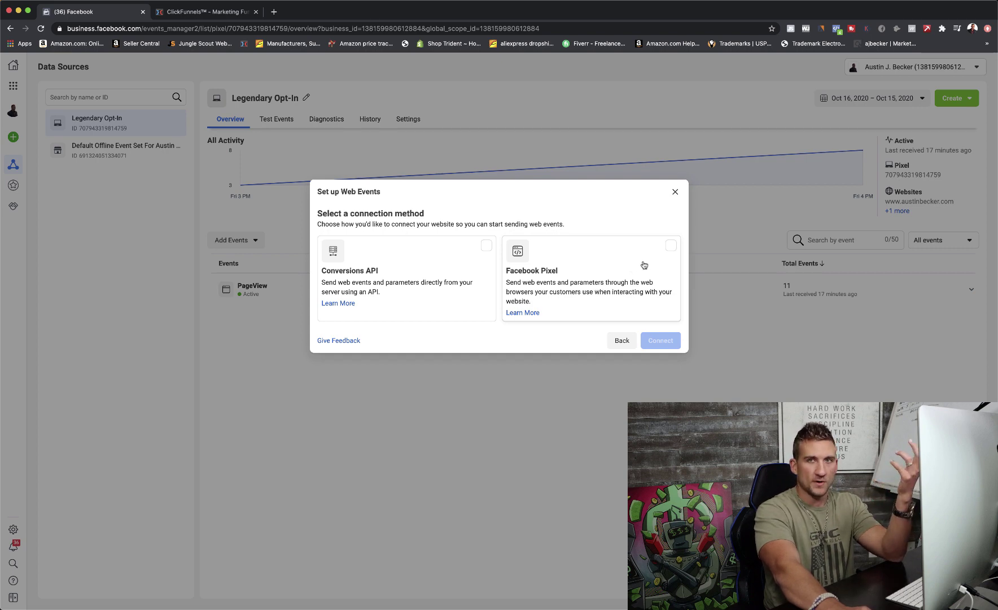
click(670, 249)
click(669, 346)
Name the new pixel 'Test Pixel' and create it
click(365, 278)
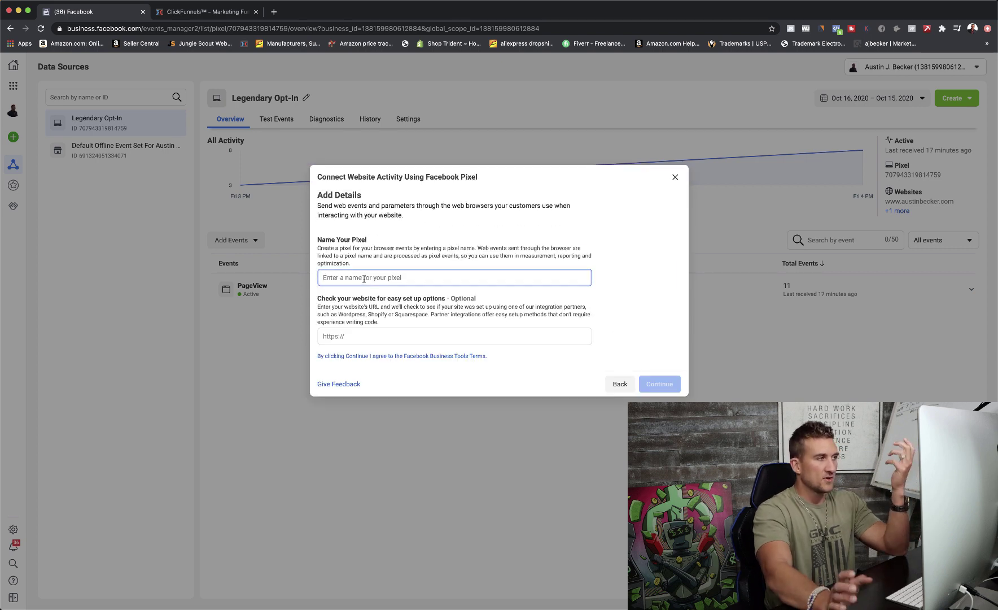
text(Test Pixel)
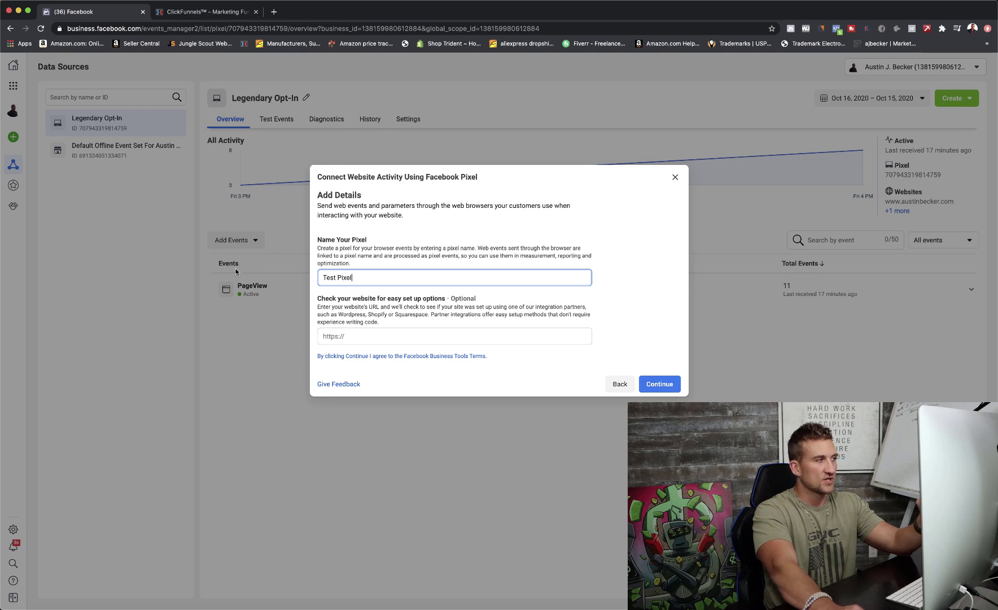
click(669, 385)
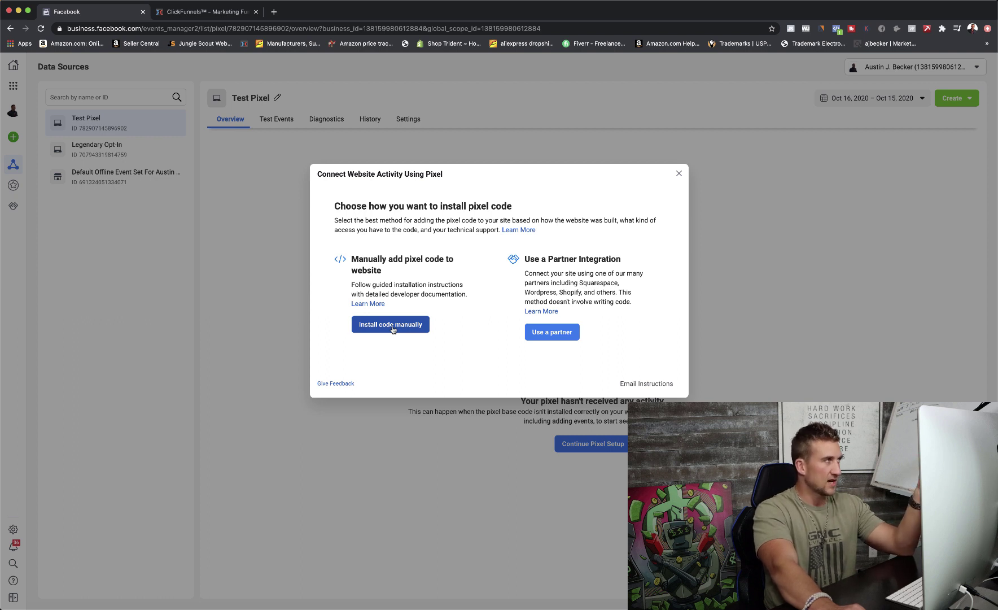
Choose manual code installation and copy Test Pixel's base code
click(399, 330)
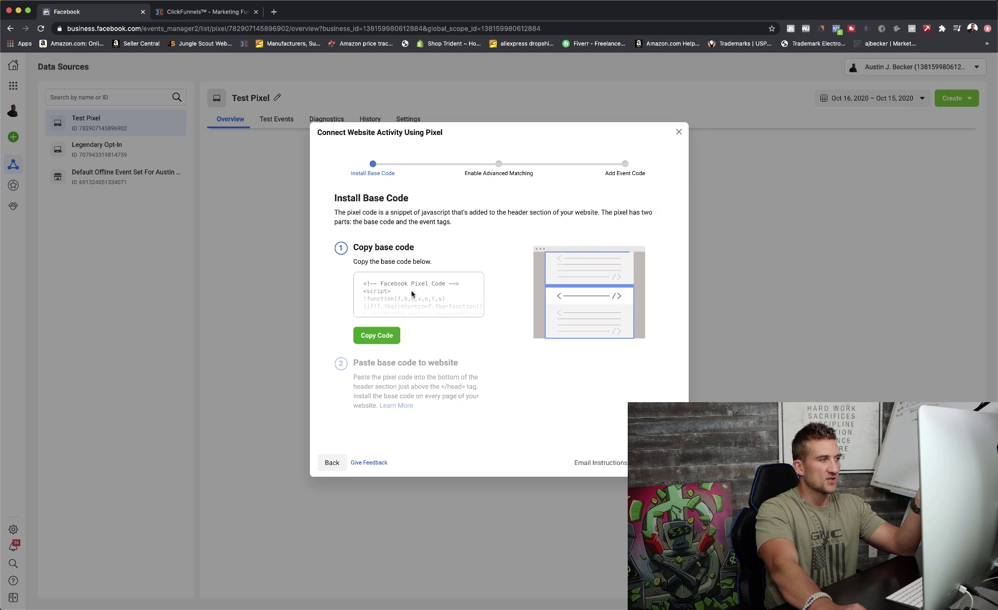
click(378, 337)
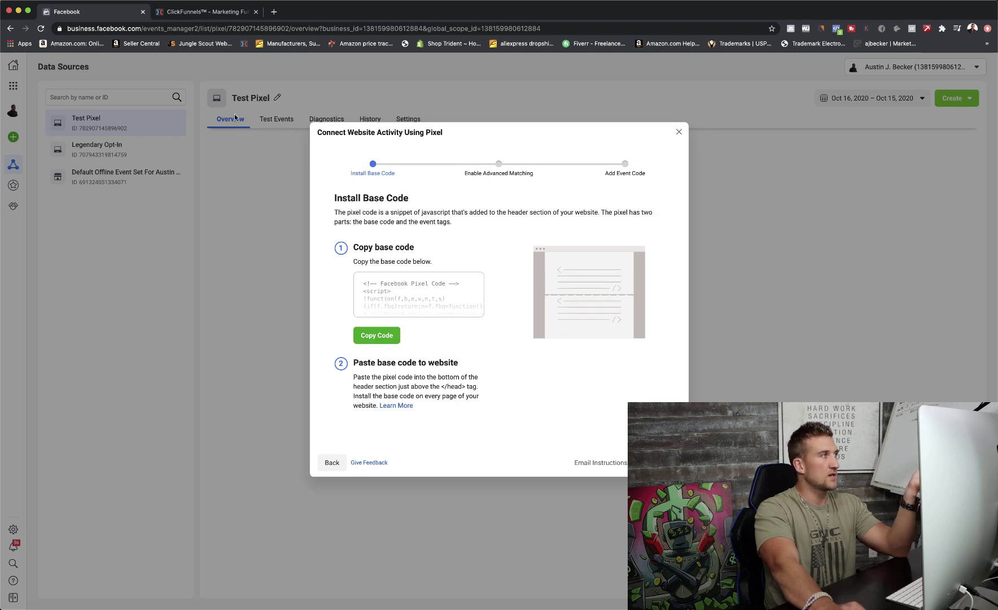
Paste the pixel base code into the Alibaba Template funnel's Head Tracking Code setting and review it
click(196, 12)
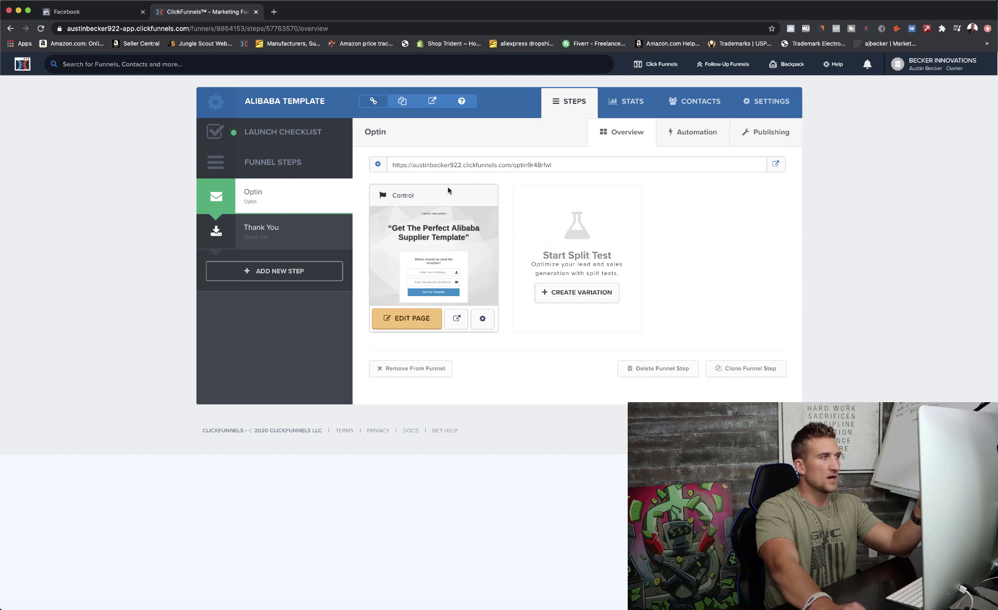
click(768, 104)
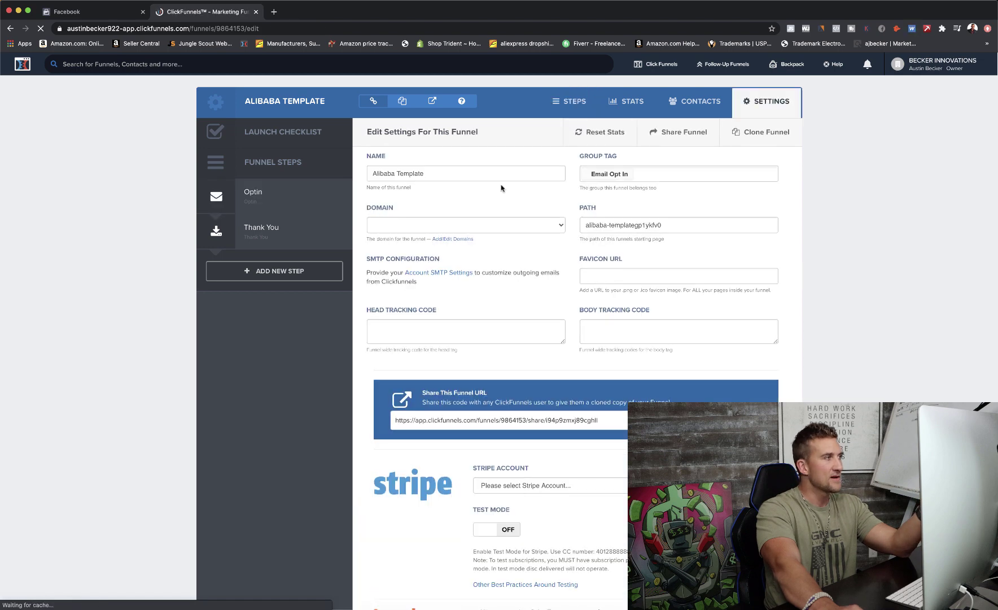
click(436, 329)
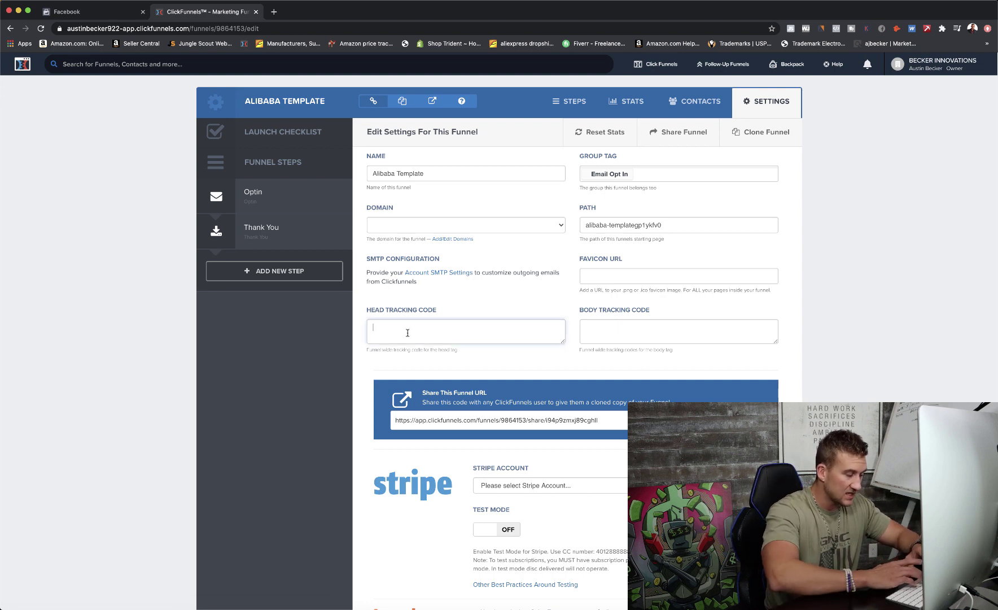
key(super+v)
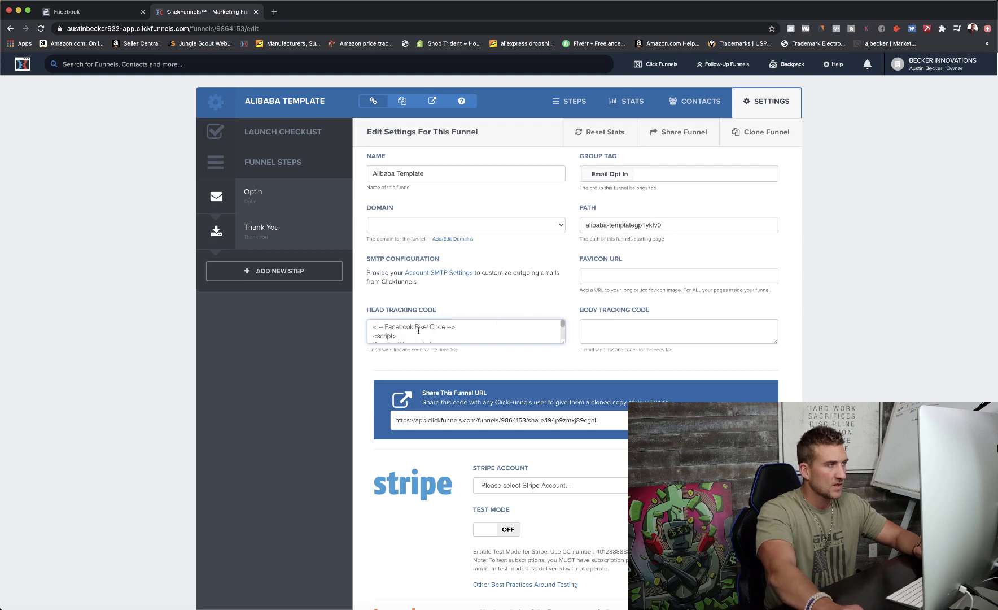
scroll(419, 330, down, 8)
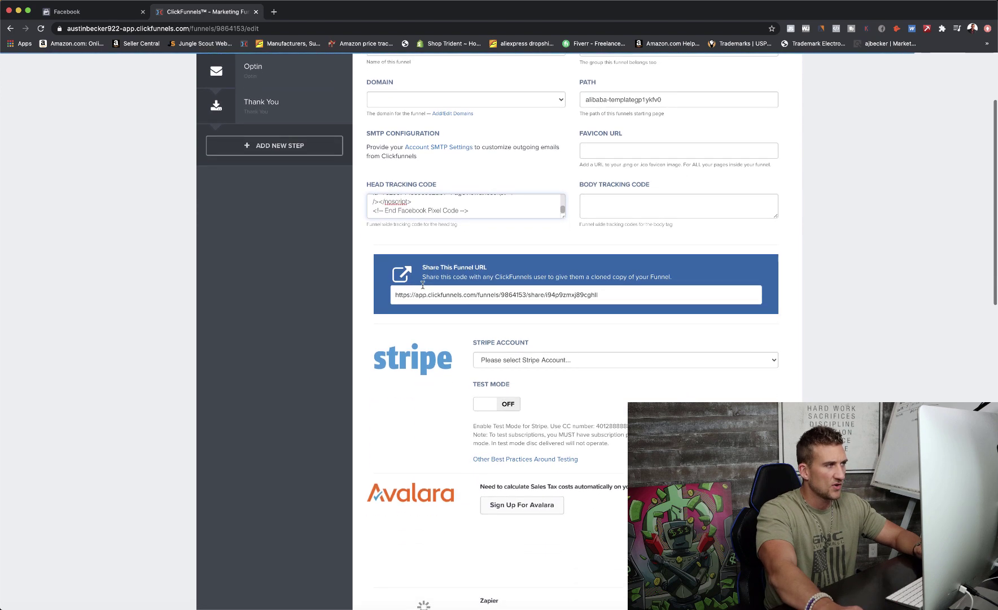
scroll(422, 288, up, 4)
scroll(445, 331, up, 5)
scroll(449, 334, down, 5)
scroll(458, 332, down, 20)
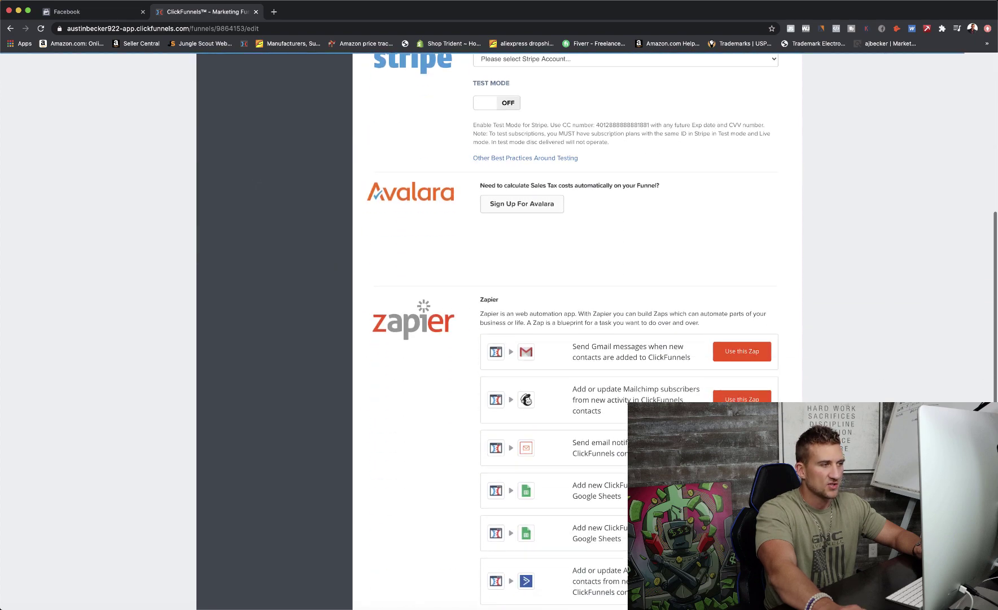
scroll(458, 332, down, 1)
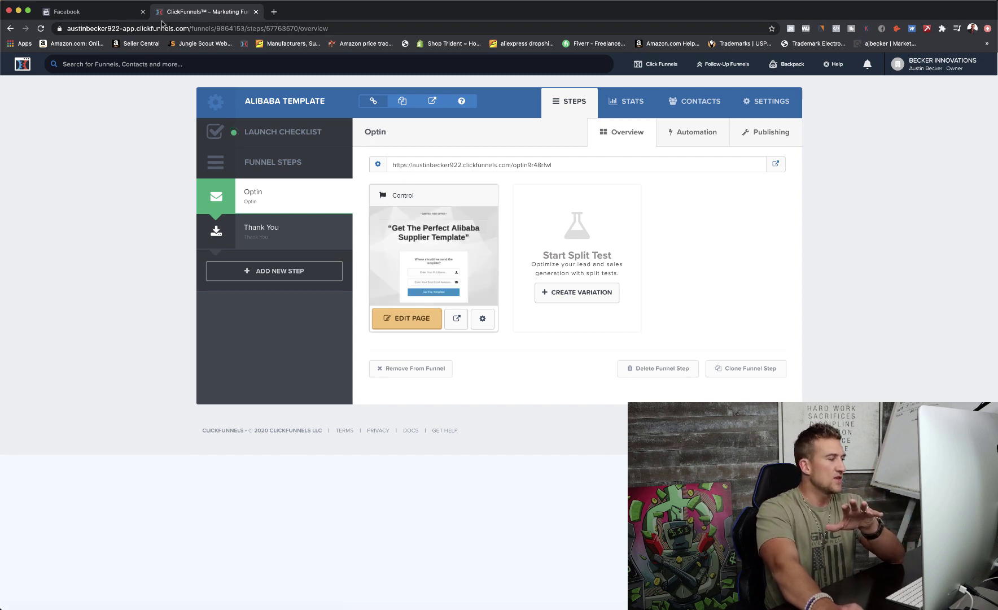
Back in the Facebook pixel setup, continue past the base code step to Enable Advanced Matching
click(90, 17)
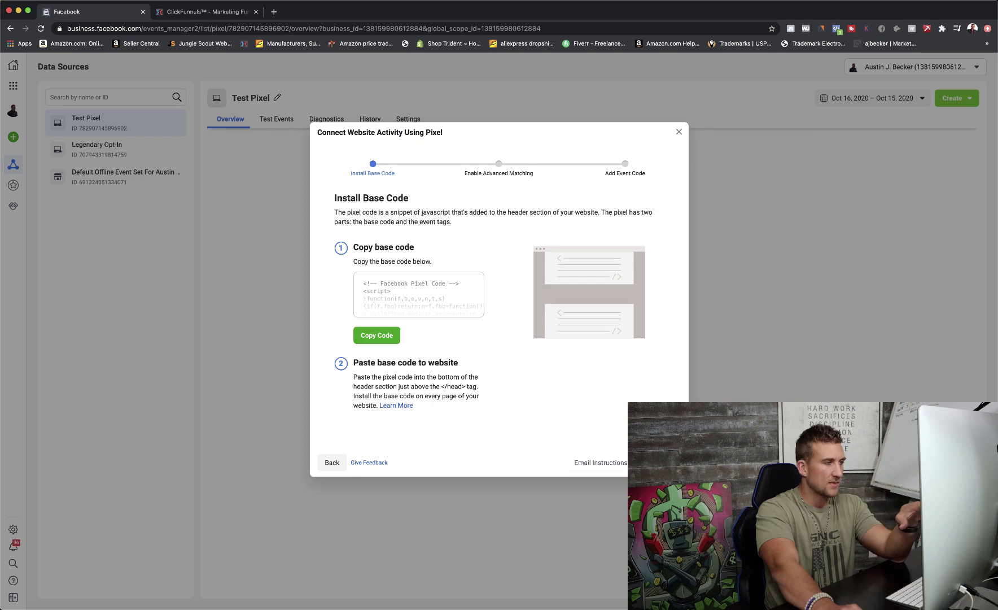
click(660, 462)
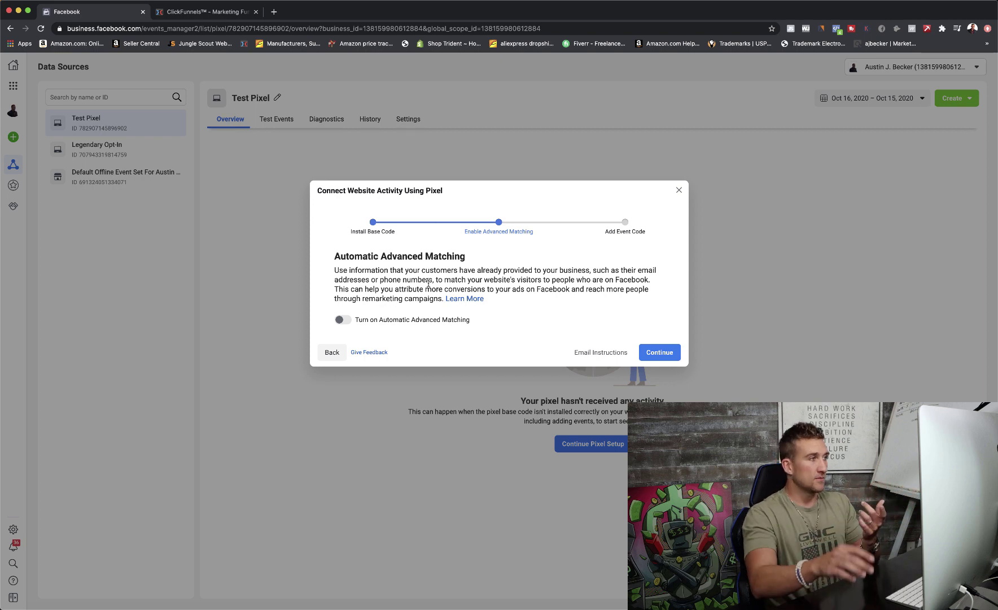
Switch on Automatic Advanced Matching for Test Pixel, then dismiss the Set Up Events dialog
click(342, 320)
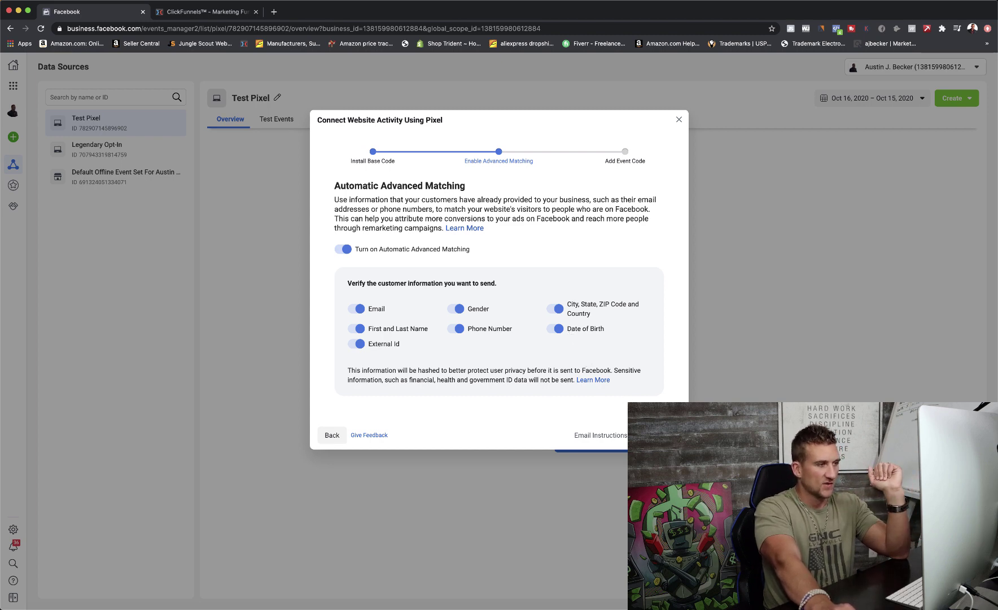
click(657, 435)
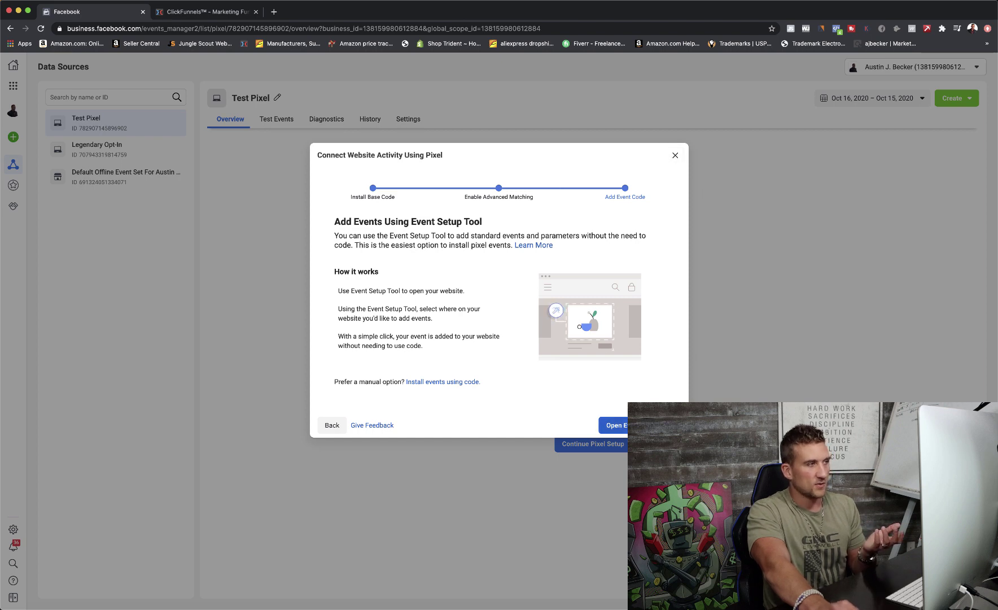
click(612, 425)
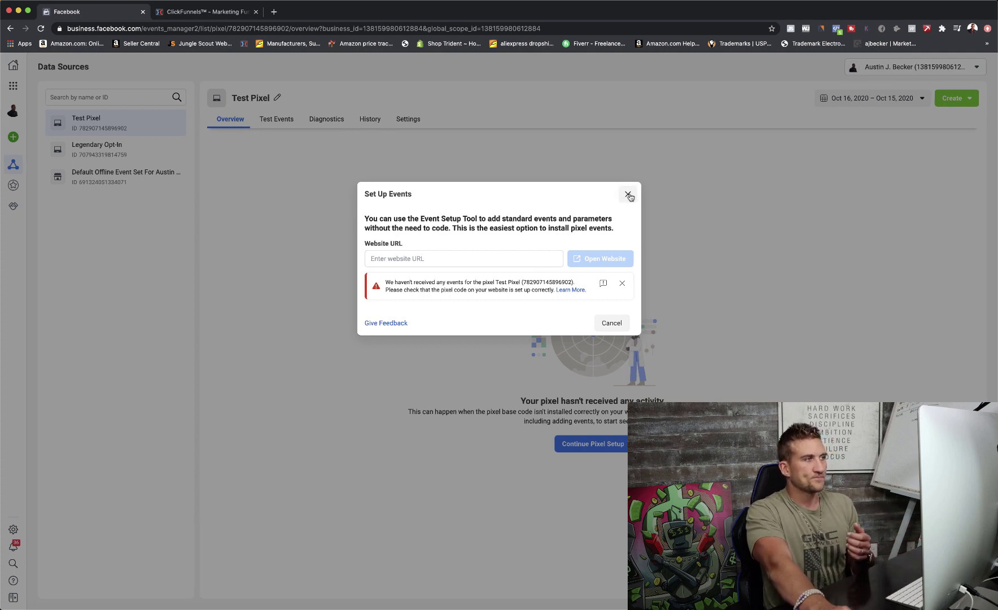
click(628, 194)
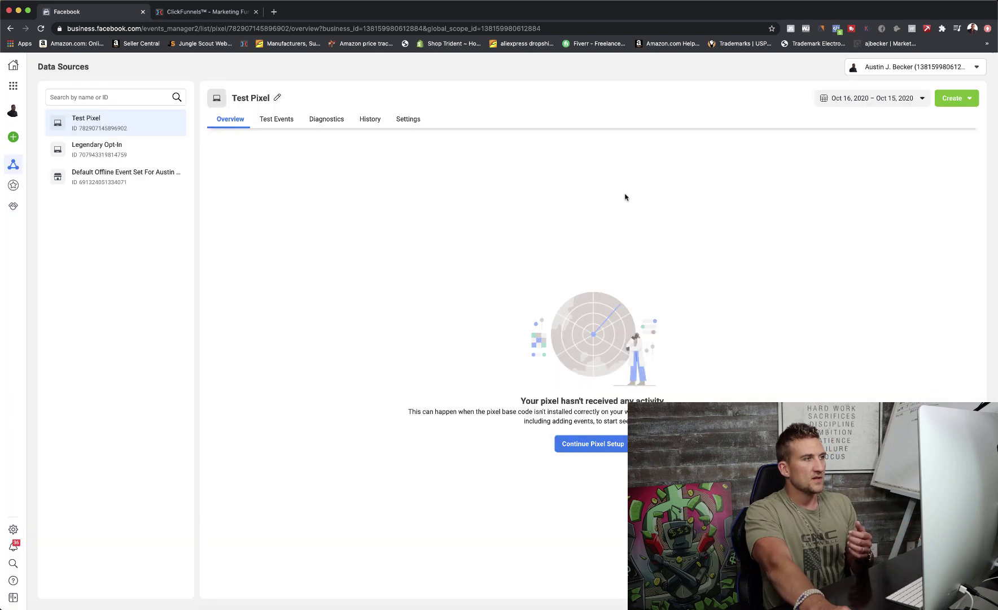
Open the live Alibaba Template optin page and inspect its pixel with Pixel Helper
click(222, 13)
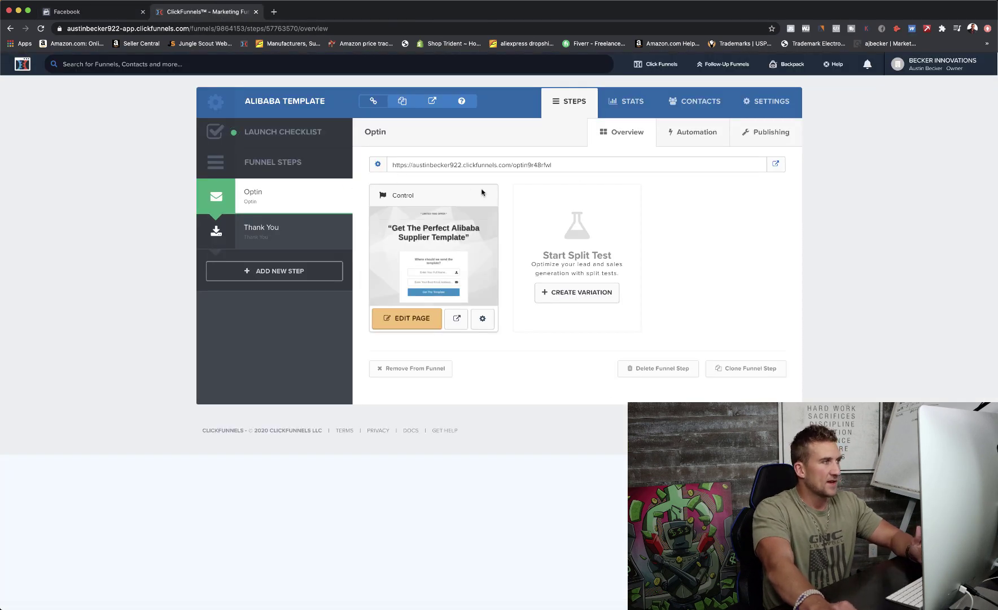
click(777, 165)
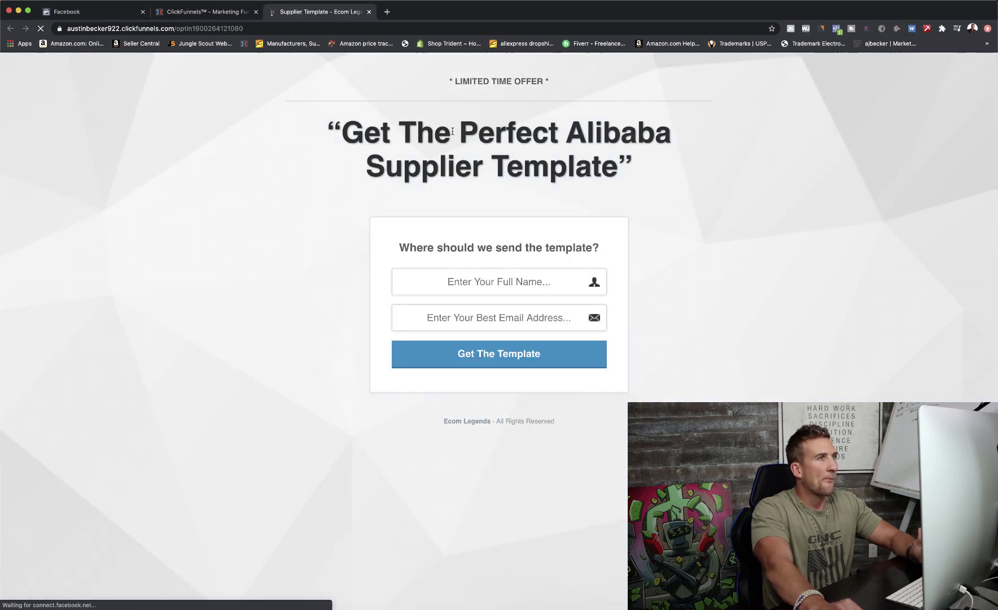
click(837, 29)
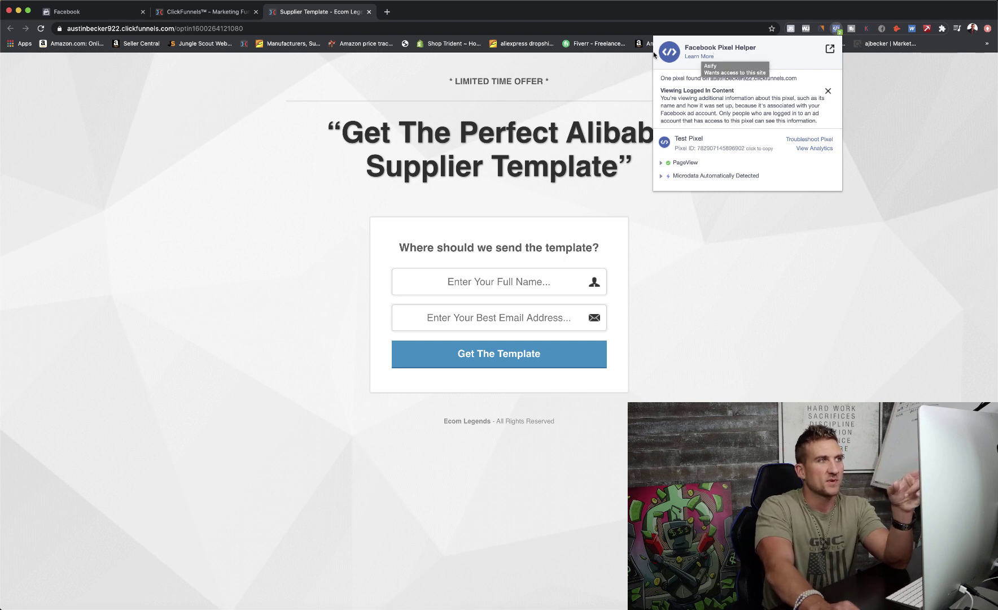
click(387, 12)
Search 'facebook pixel helper', open its Chrome Web Store listing, then return to the optin page
text(facebo)
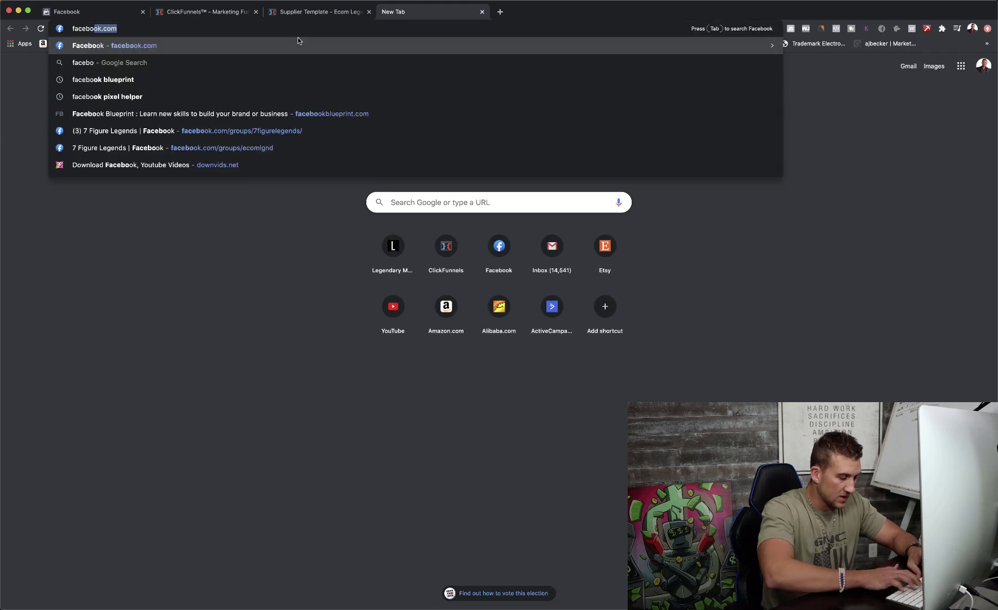
text(ok pi)
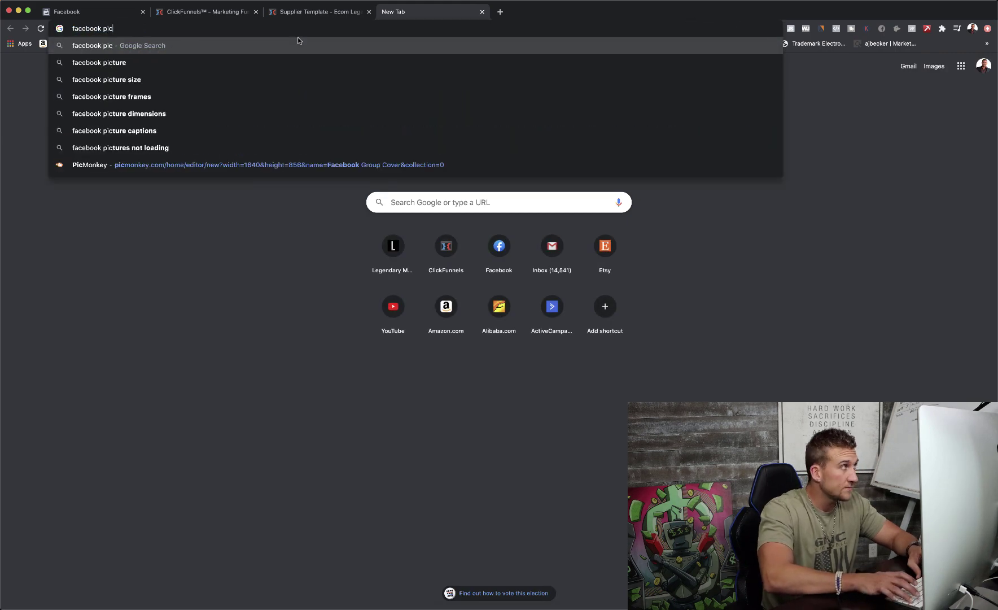
text(xel help)
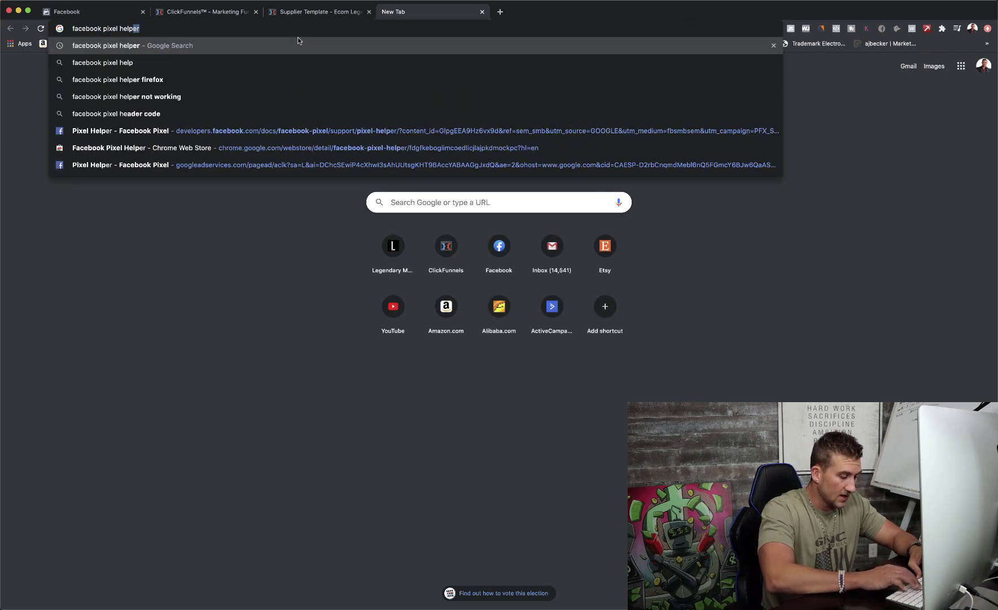
key(Return)
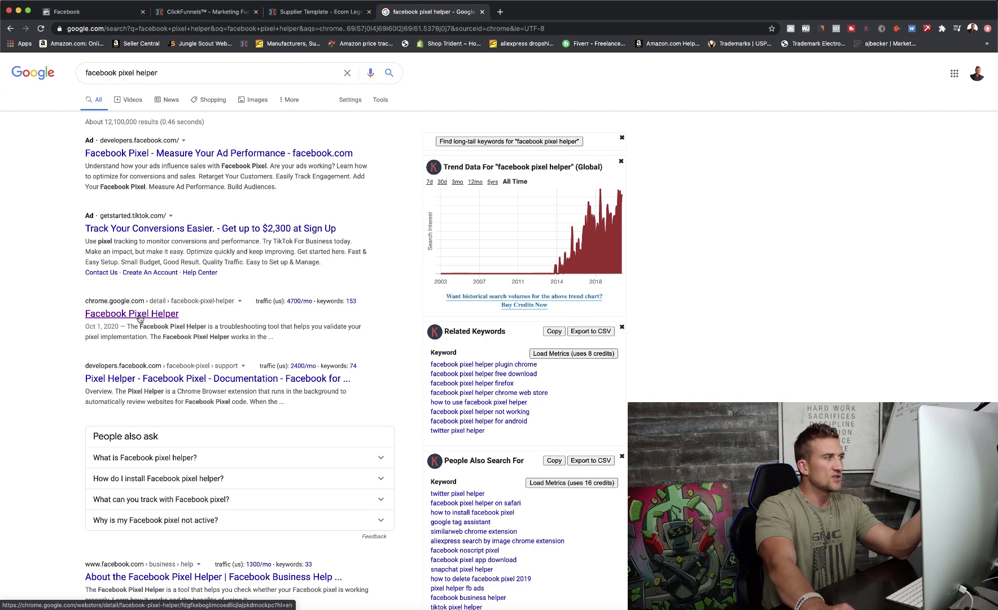
click(140, 317)
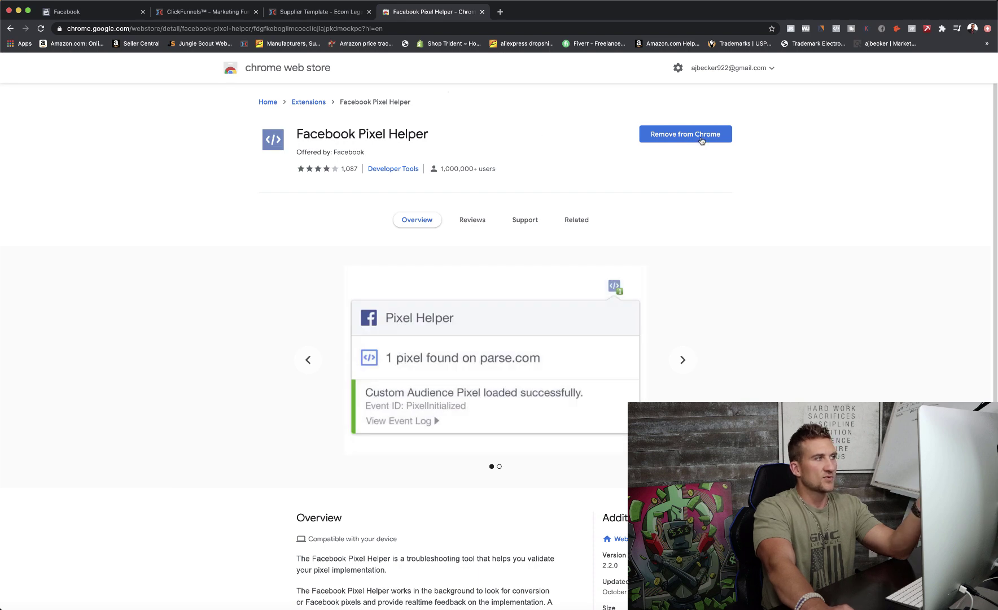
click(309, 12)
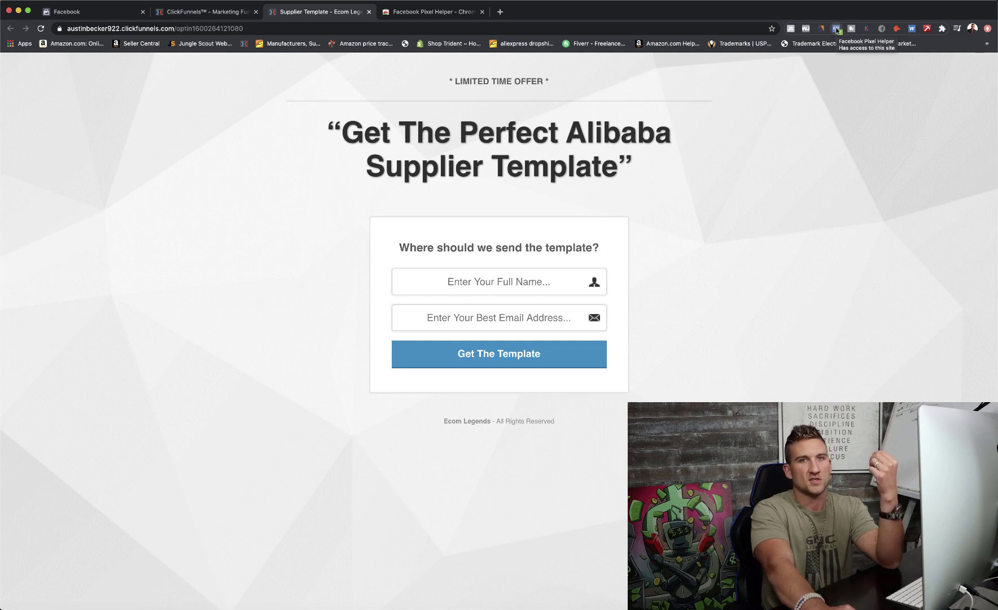
Check Pixel Helper shows Test Pixel firing PageView, then return to Test Pixel's overview
click(837, 28)
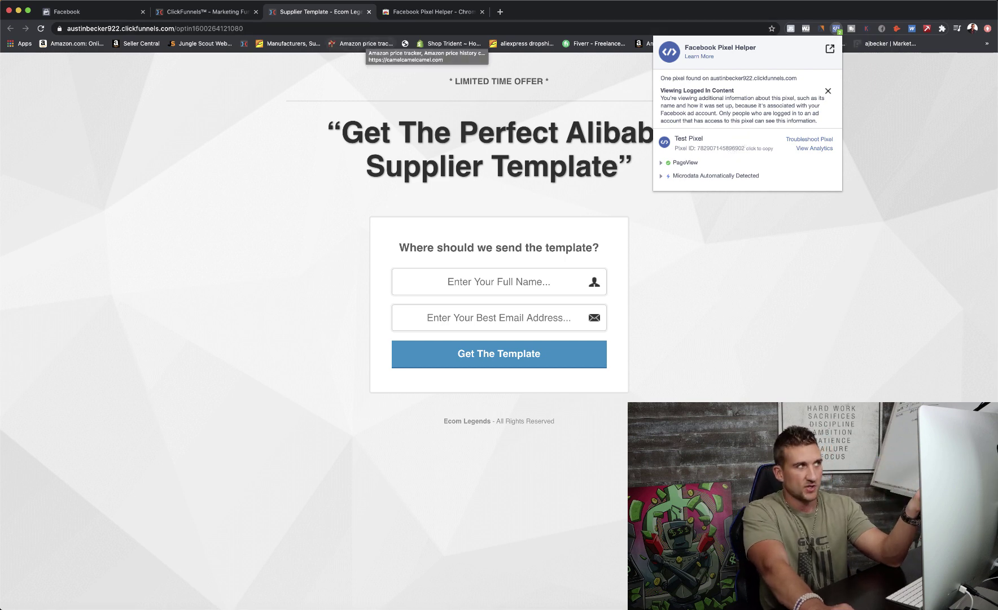
click(103, 15)
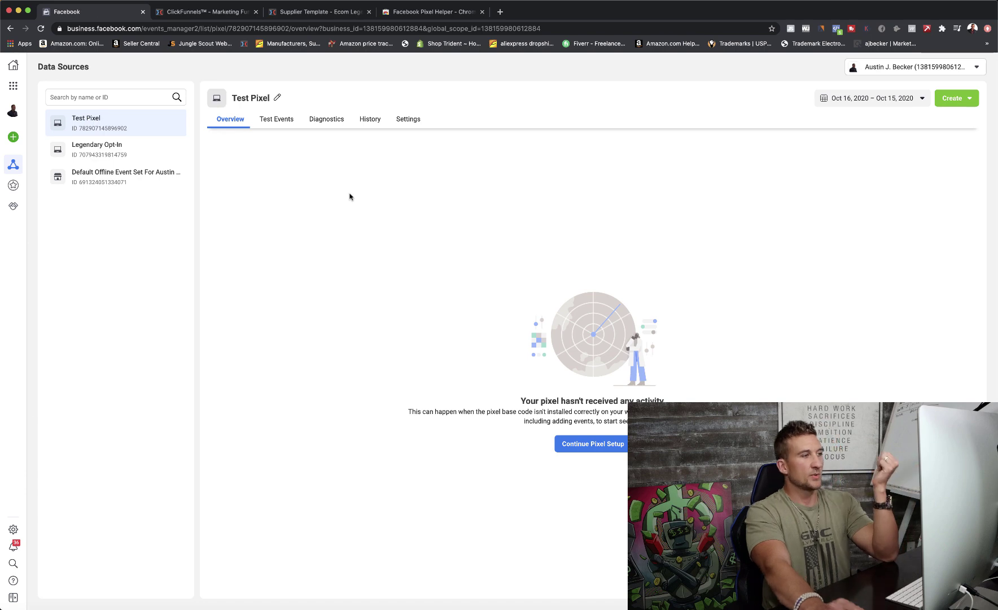